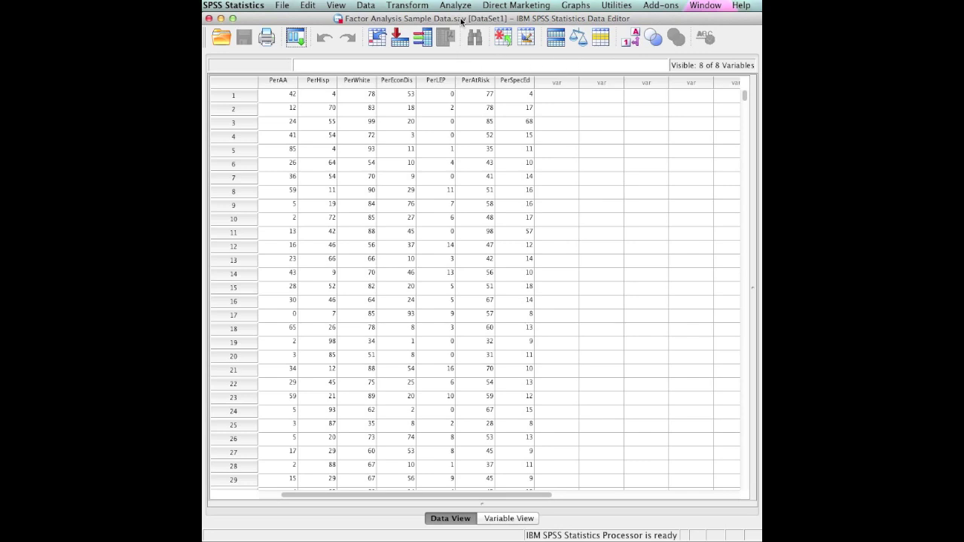
Step: Open the Analyze menu over the eight-variable school data sheet
left_click(455, 6)
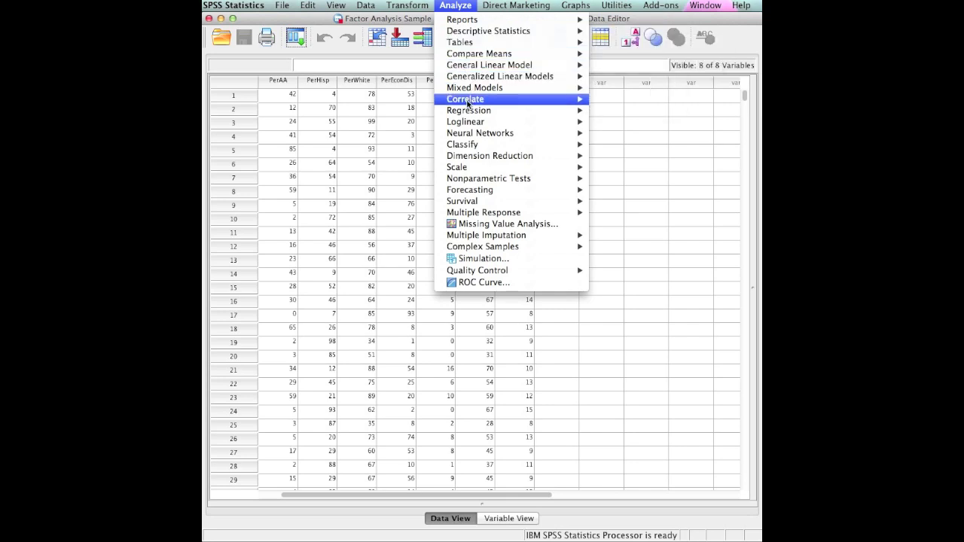
Step: Choose Dimension Reduction > Factor from the Analyze menu
mouse_move(467, 156)
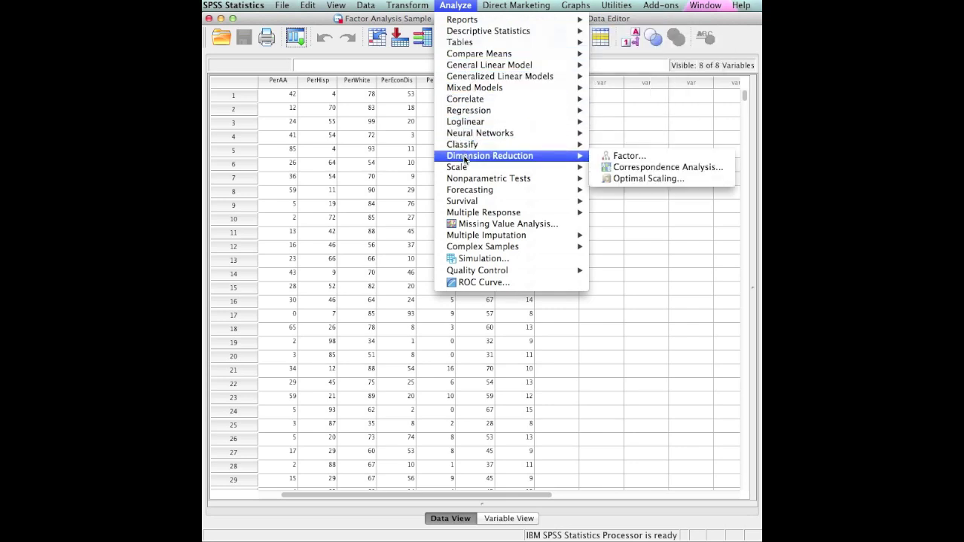
left_click(625, 157)
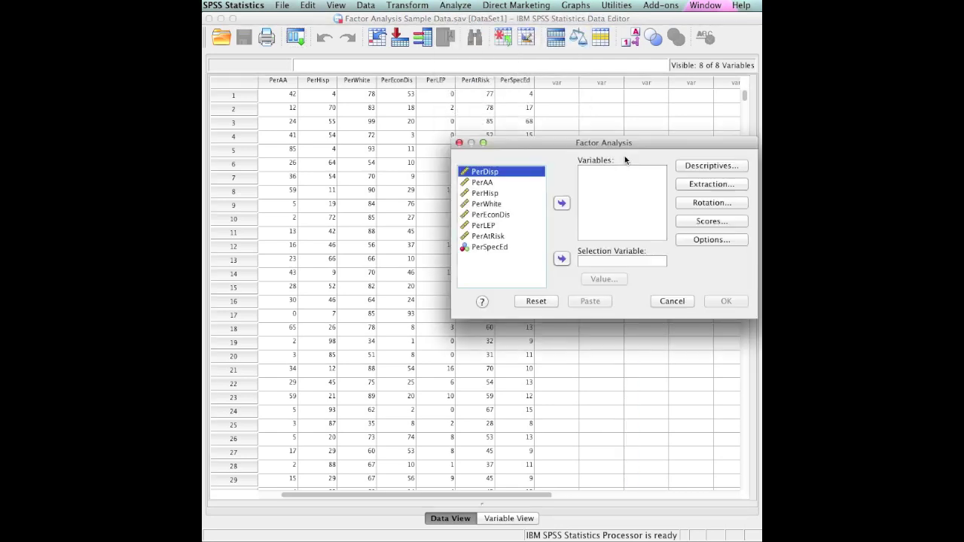
Step: Move all eight percentage variables into the Variables box
left_click_drag(568, 144, 460, 137)
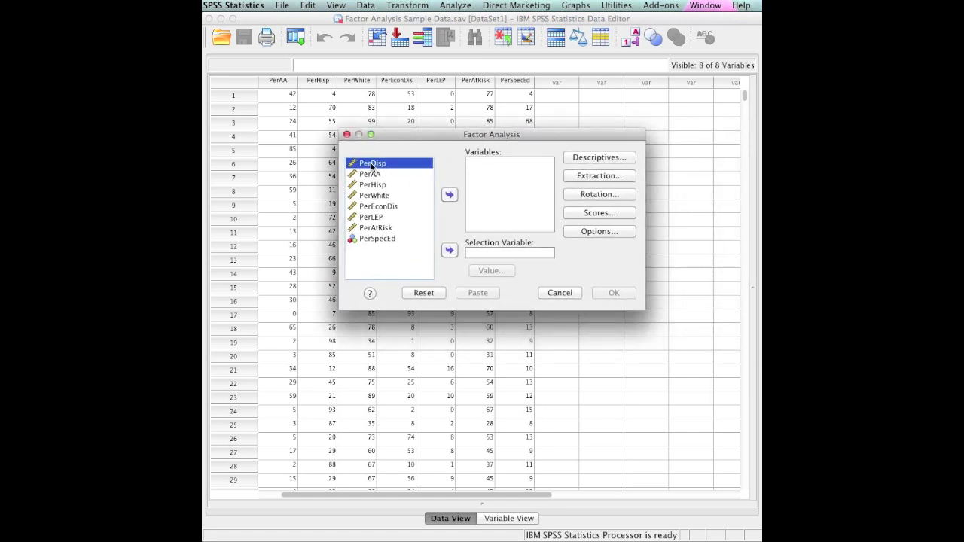
key("shift+Down")
key("shift+Down")
key("shift+Down")
key("shift+Down")
key("shift+Down")
key("shift+Down")
key("shift+Down")
key("shift+Down")
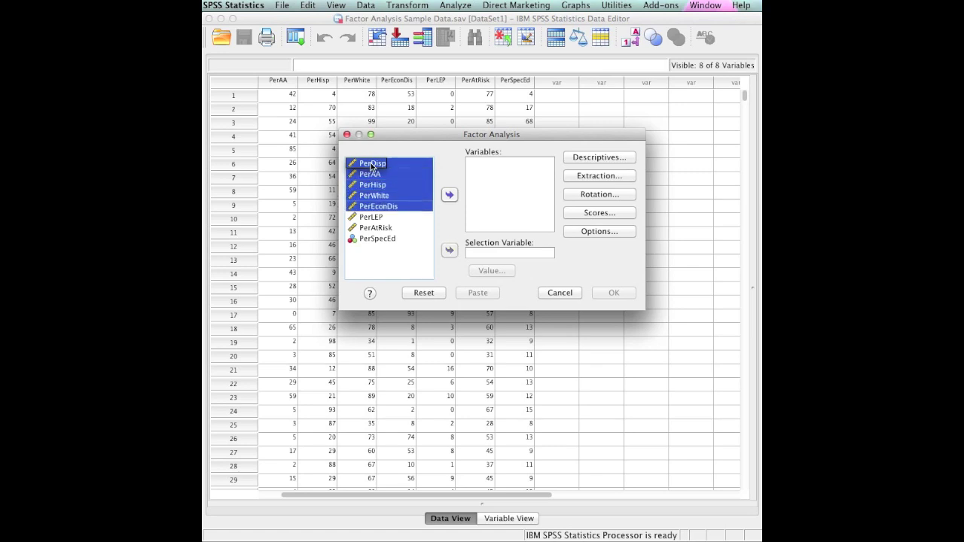
left_click(448, 195)
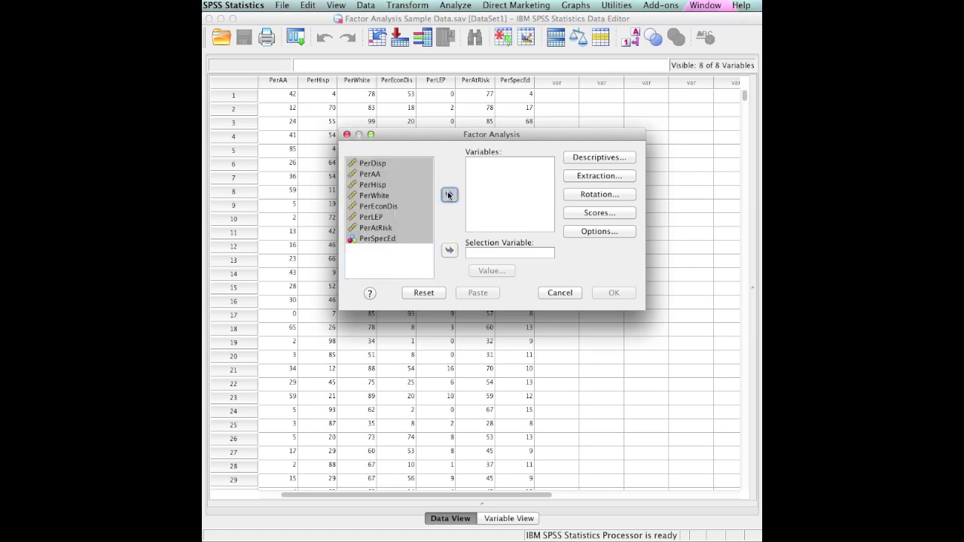
Step: In Descriptives, request univariate descriptives, initial solution, correlation coefficients, and KMO and Bartlett's test
left_click(589, 159)
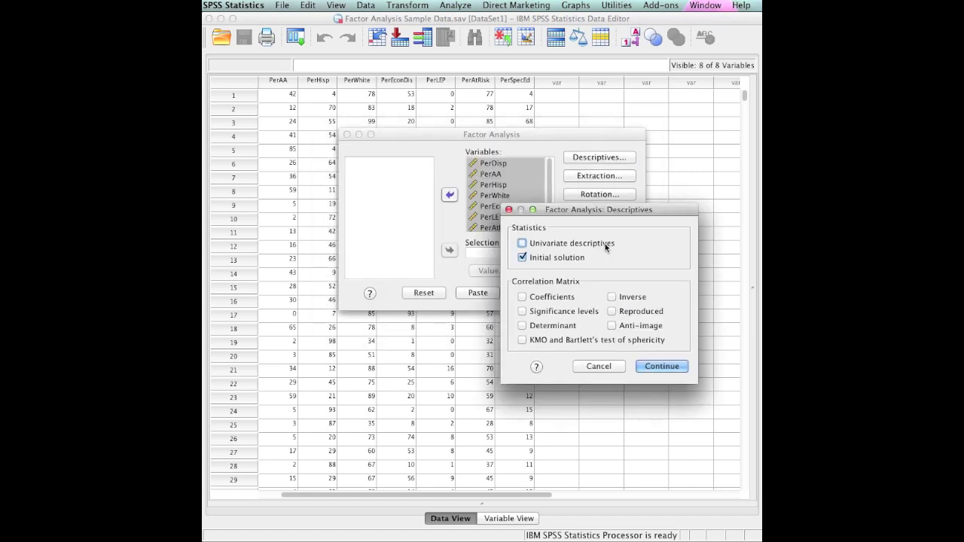
left_click(522, 243)
left_click(522, 258)
left_click(522, 298)
left_click(521, 339)
left_click(531, 261)
left_click(532, 260)
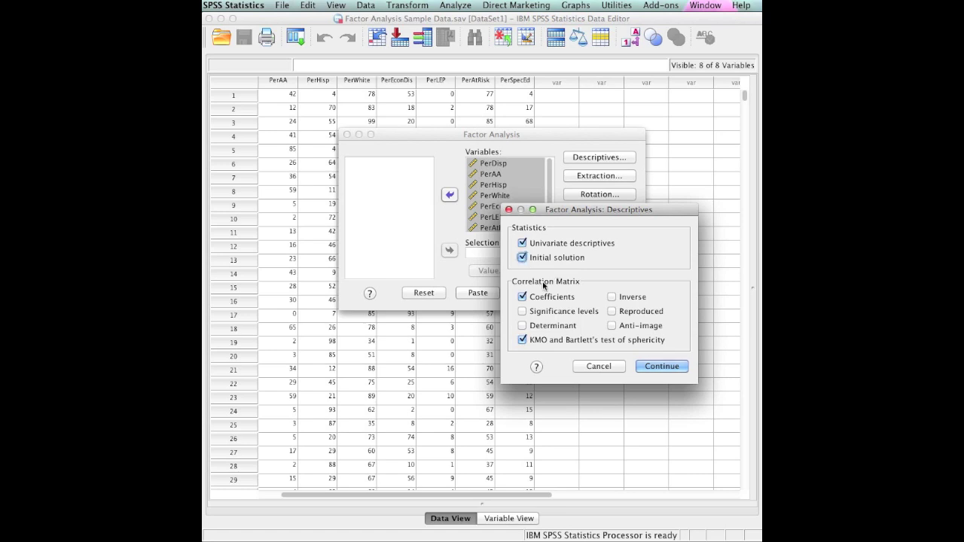
left_click(655, 368)
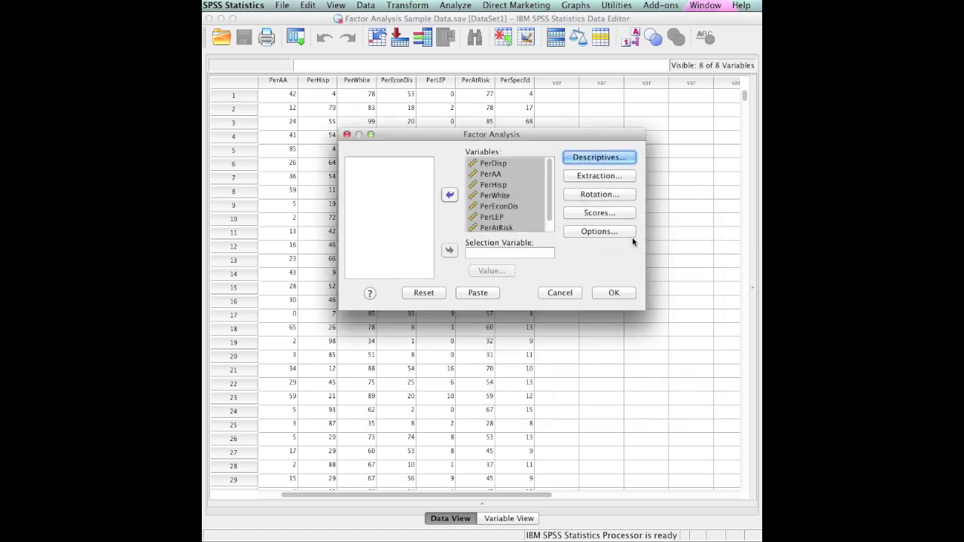
Step: Keep principal components extraction and set the rotation method to Varimax
left_click(602, 177)
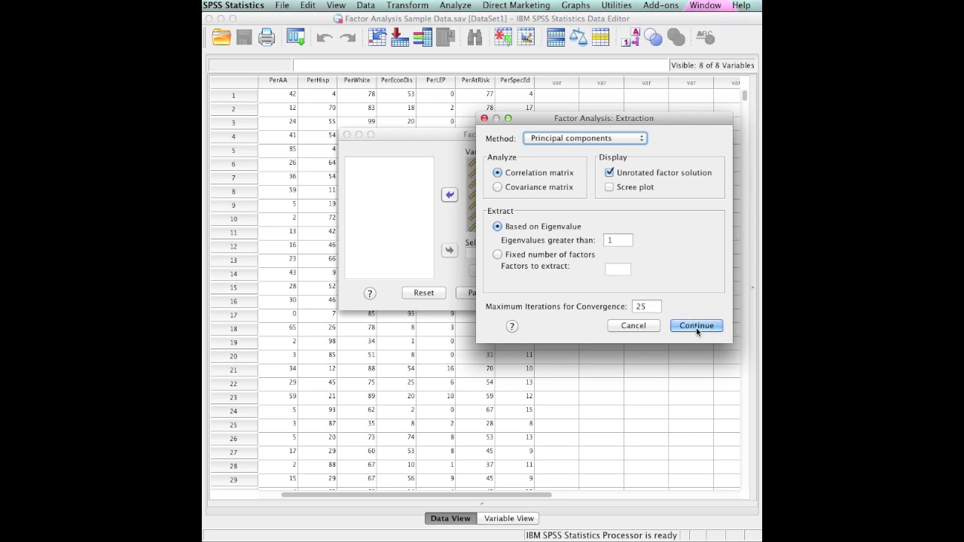
left_click(696, 325)
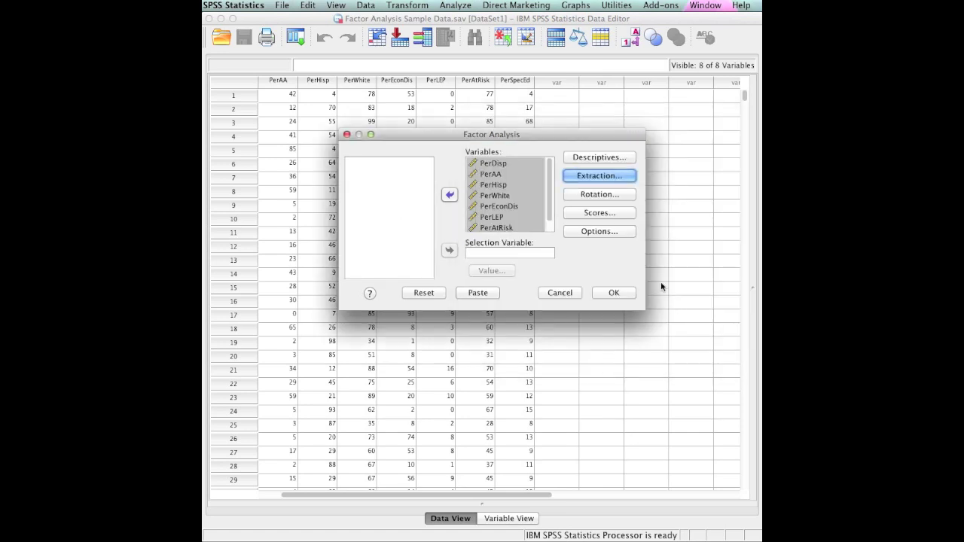
left_click(598, 196)
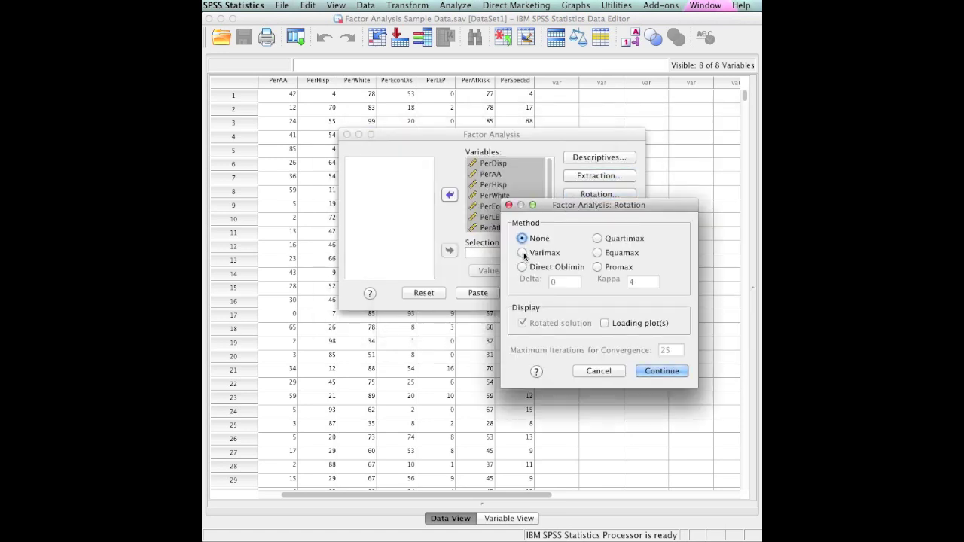
left_click(522, 252)
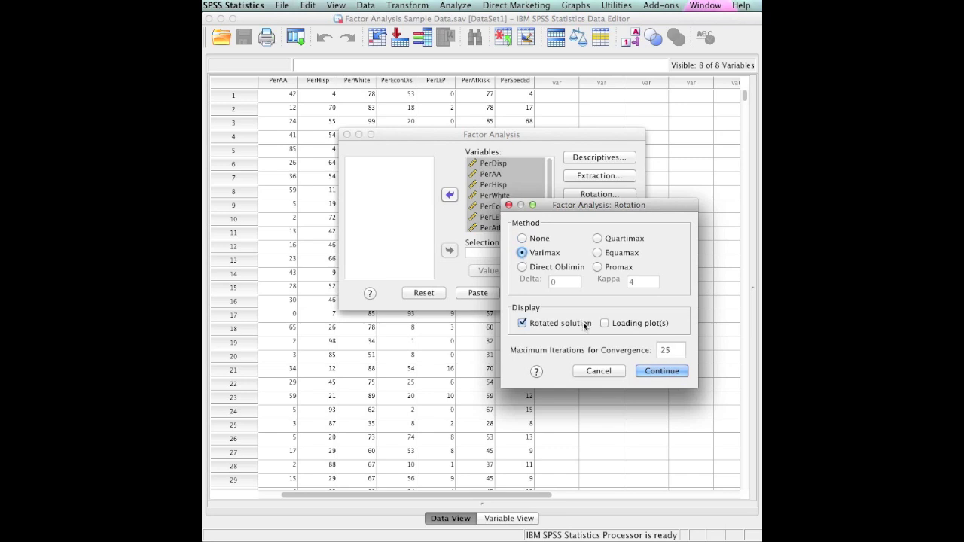
left_click(652, 371)
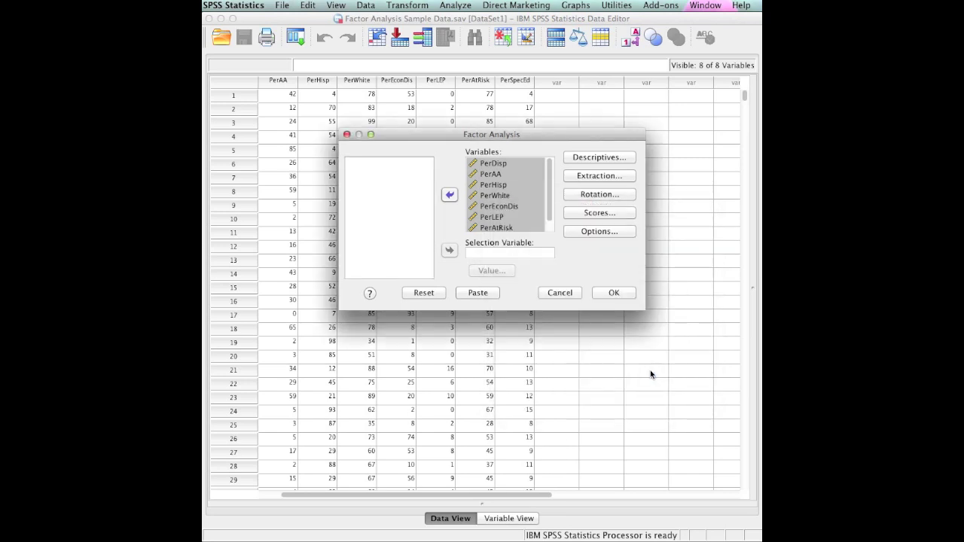
Step: Accept the default Scores and Options settings and run the factor analysis
left_click(589, 213)
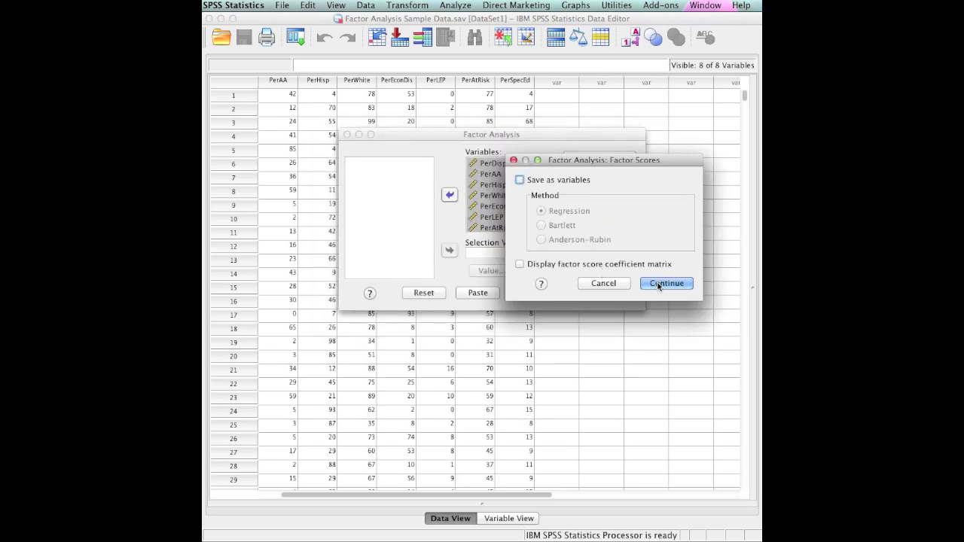
left_click(656, 285)
left_click(595, 231)
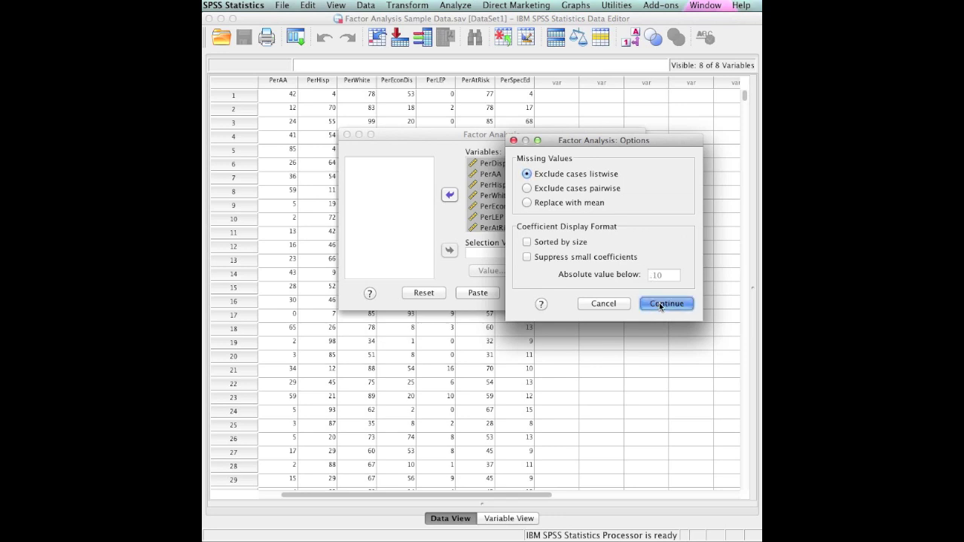
left_click(660, 303)
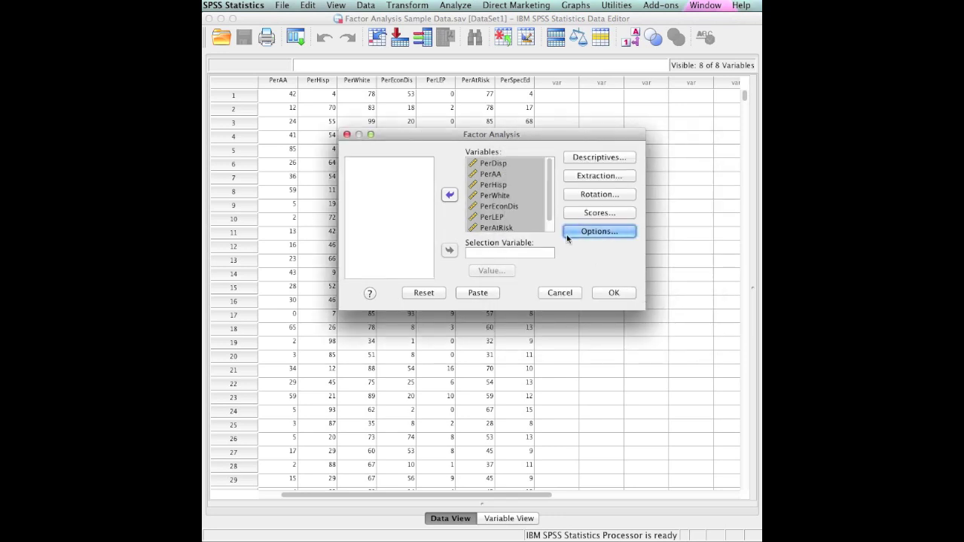
left_click(615, 293)
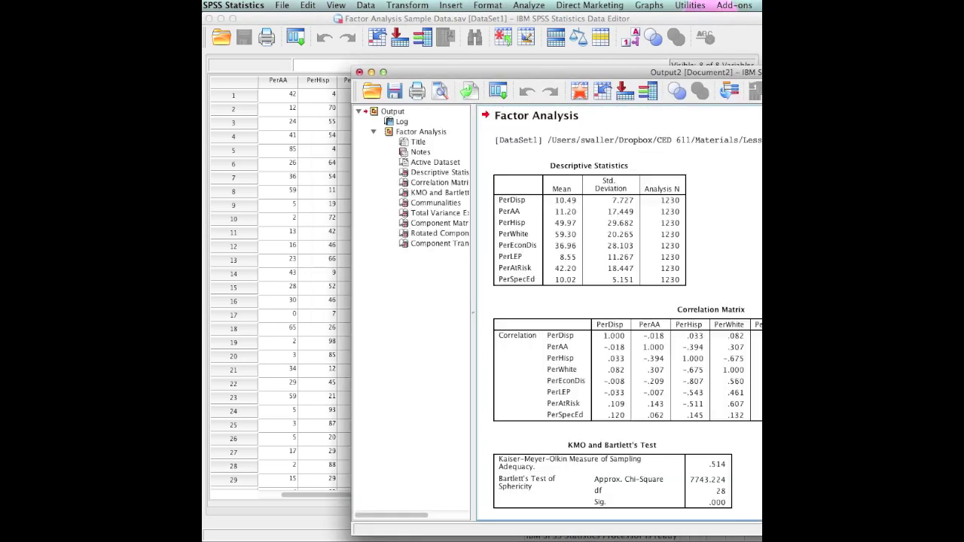
left_click_drag(887, 76, 625, 49)
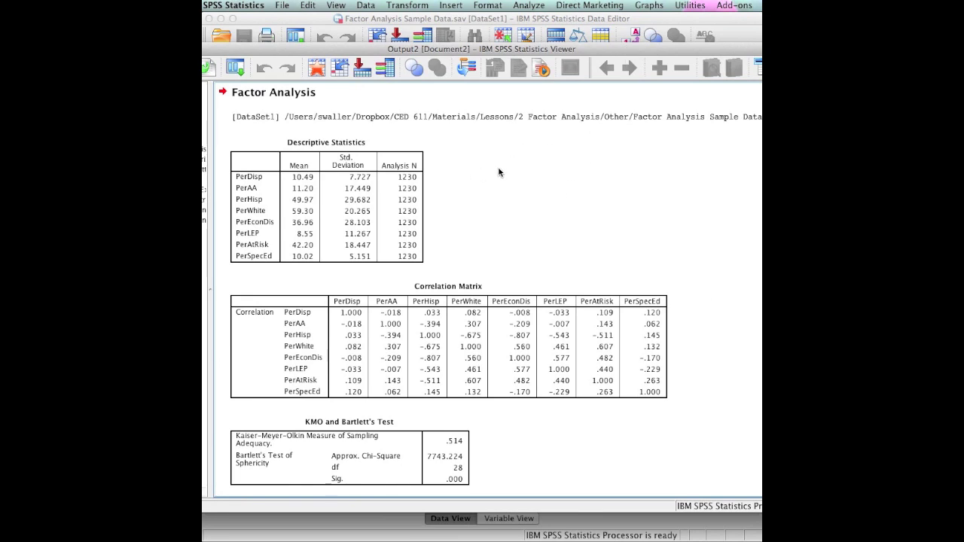
left_click(365, 138)
scroll(460, 194, "down", 5)
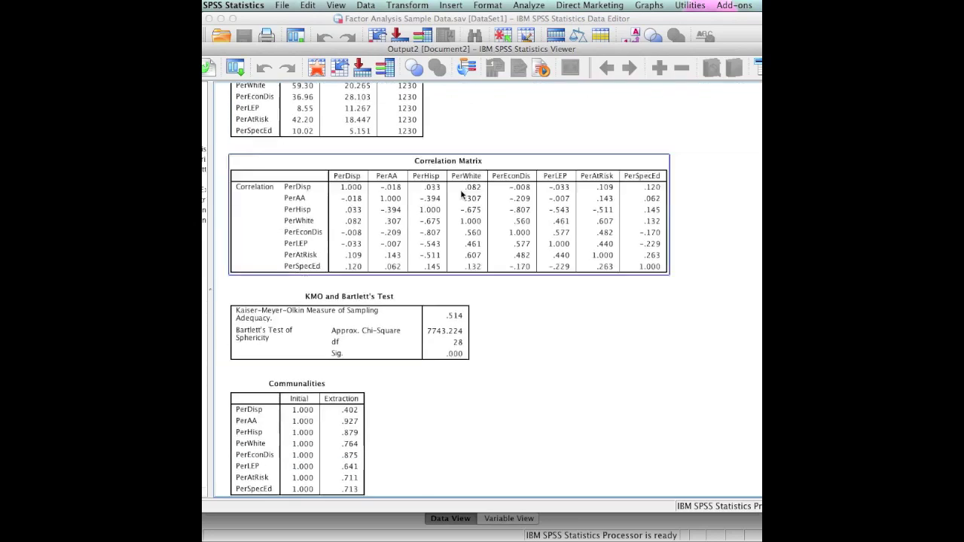
scroll(462, 194, "down", 2)
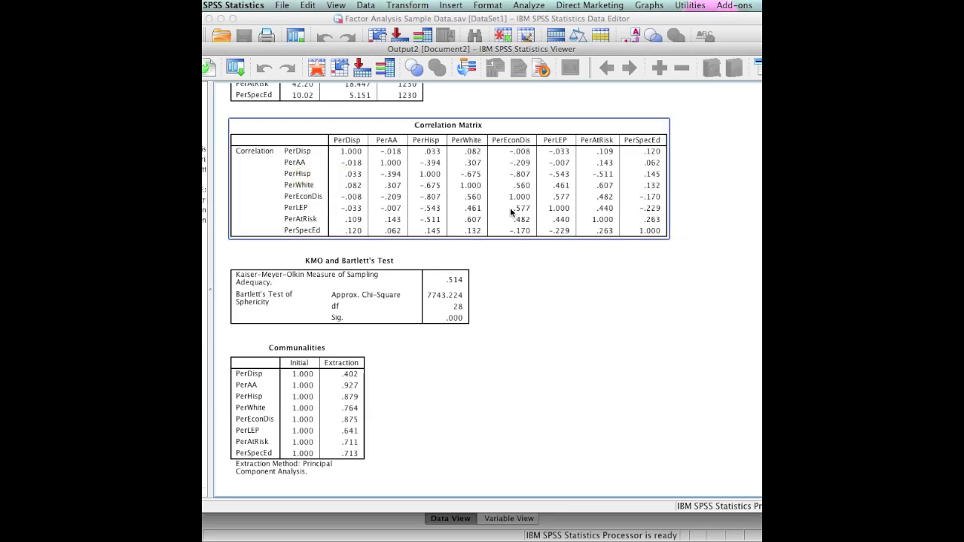
scroll(506, 297, "down", 5)
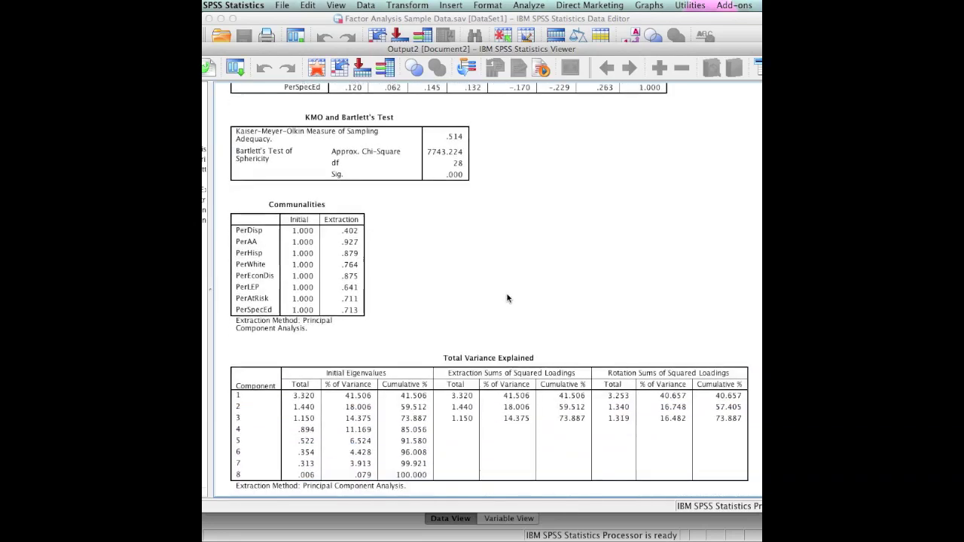
left_click(386, 143)
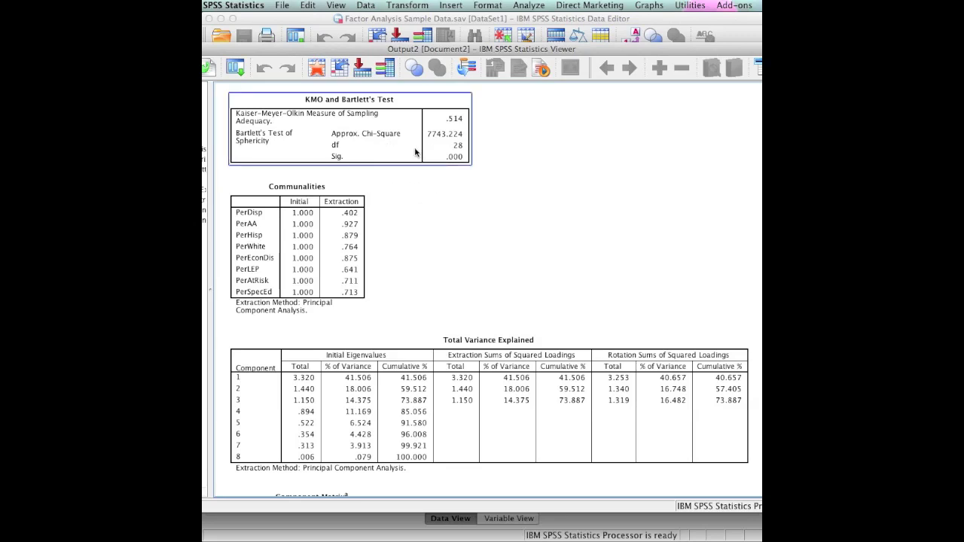
left_click(407, 198)
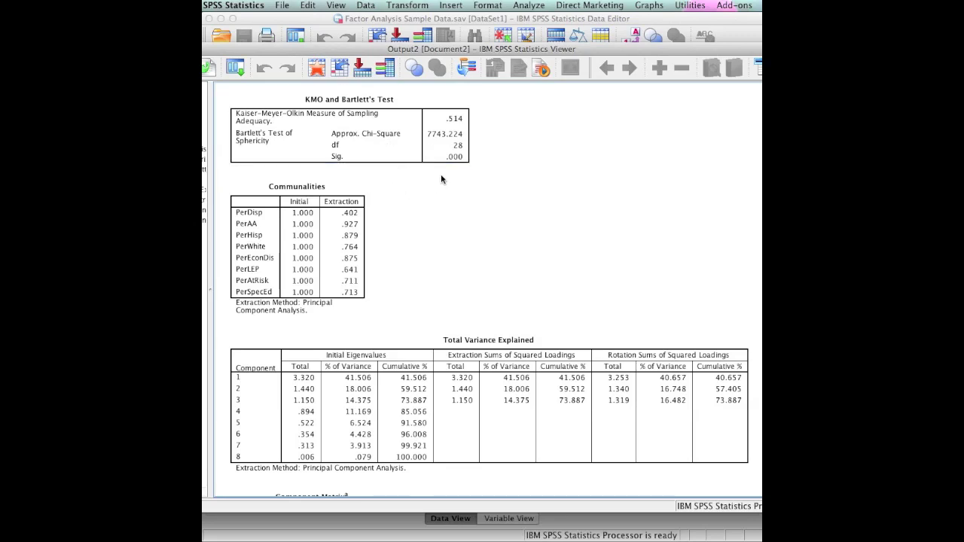
left_click(450, 154)
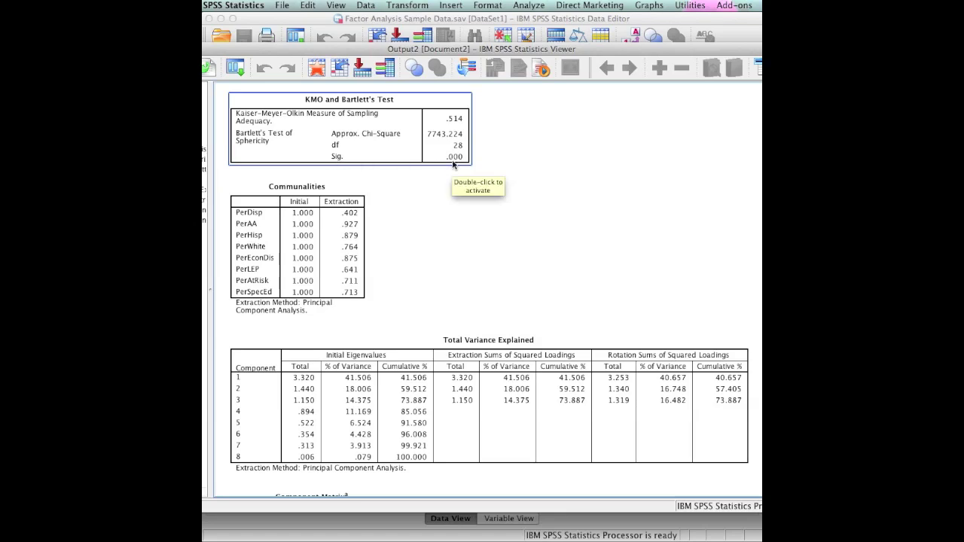
left_click(455, 173)
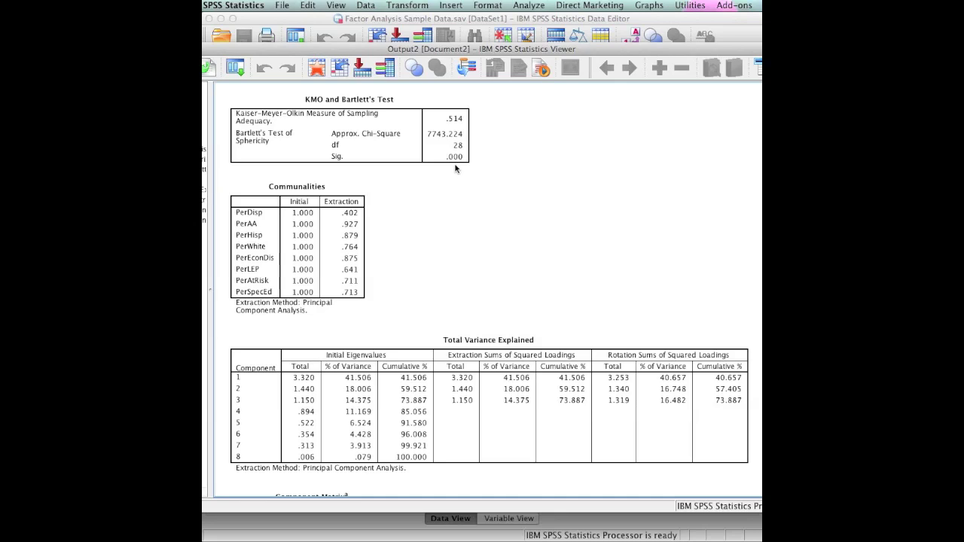
scroll(469, 205, "down", 1)
scroll(468, 205, "down", 3)
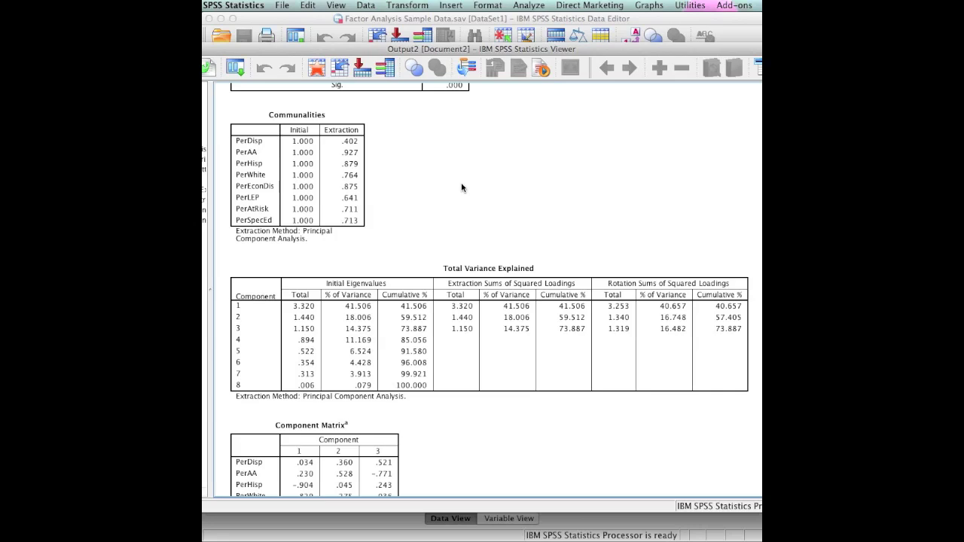
scroll(462, 188, "down", 1)
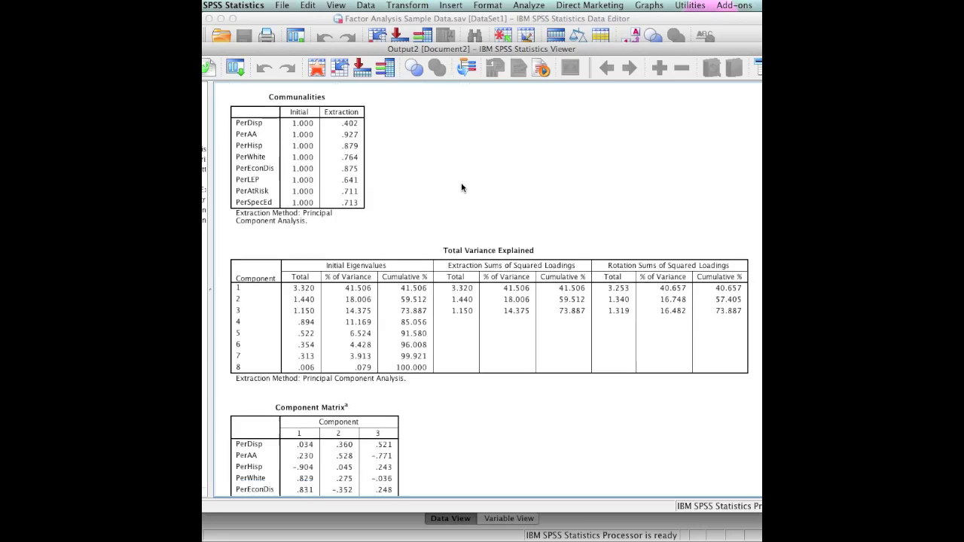
scroll(460, 174, "down", 2)
scroll(460, 173, "down", 4)
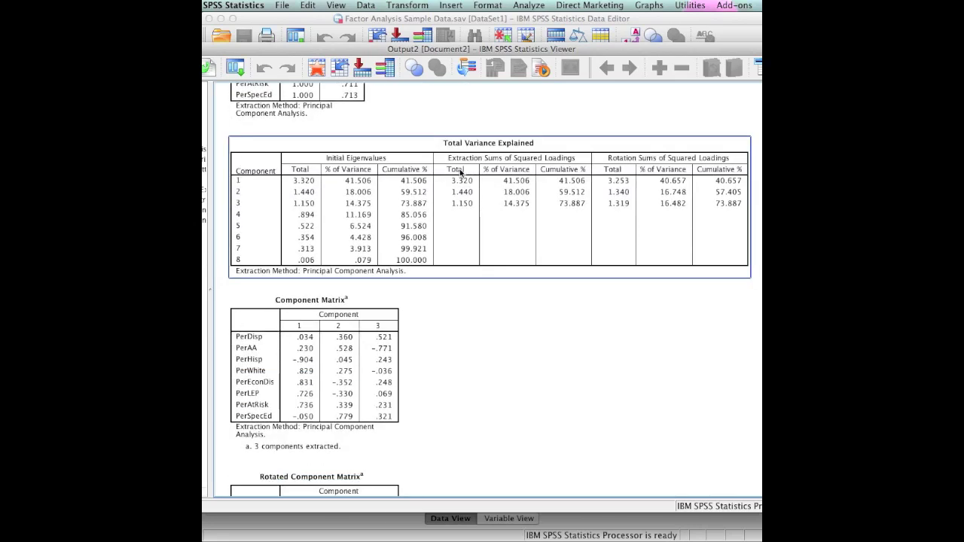
left_click(497, 231)
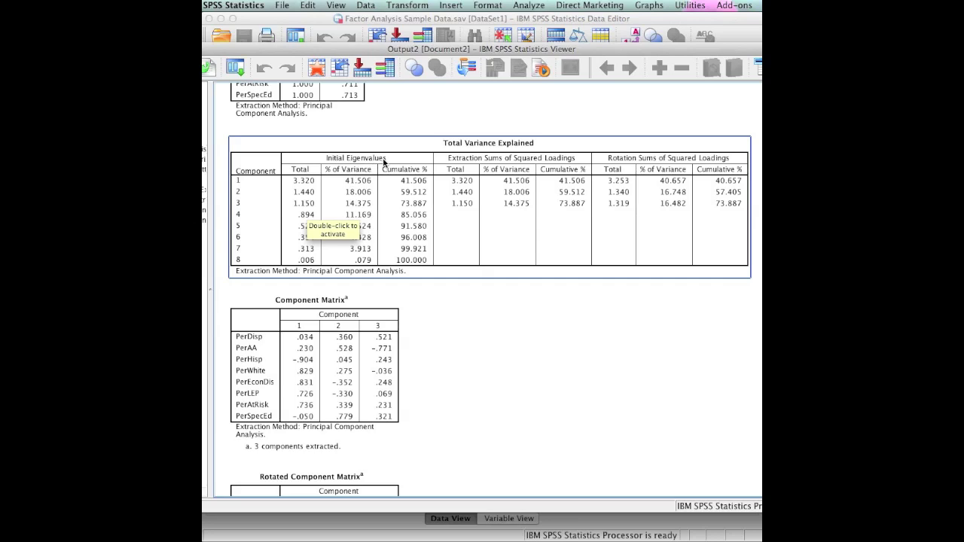
scroll(484, 353, "down", 8)
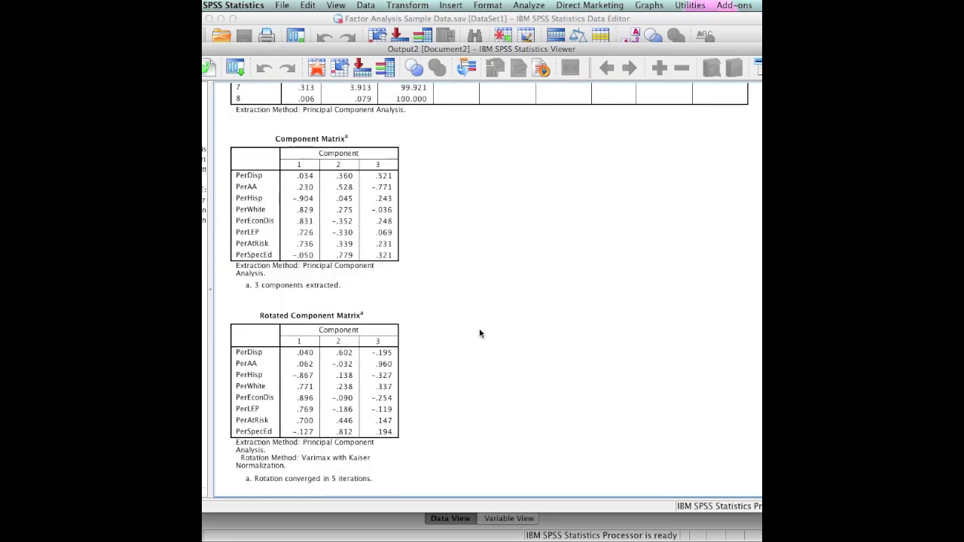
scroll(404, 342, "down", 6)
left_click(382, 278)
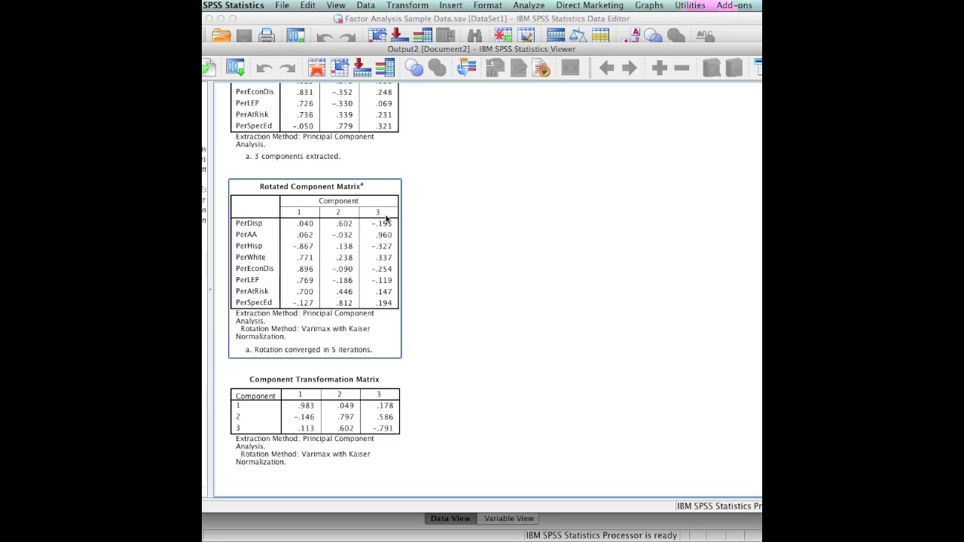
left_click(536, 294)
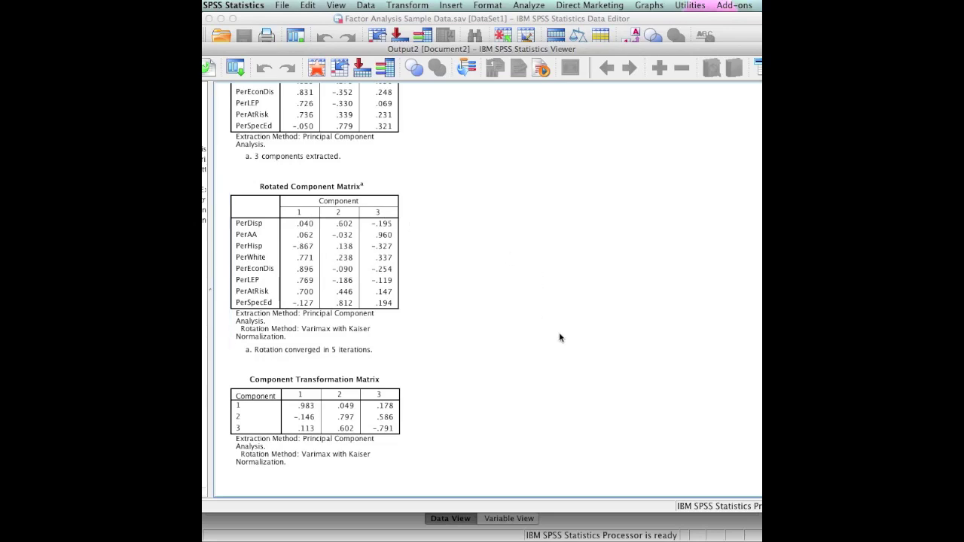
scroll(606, 221, "up", 15)
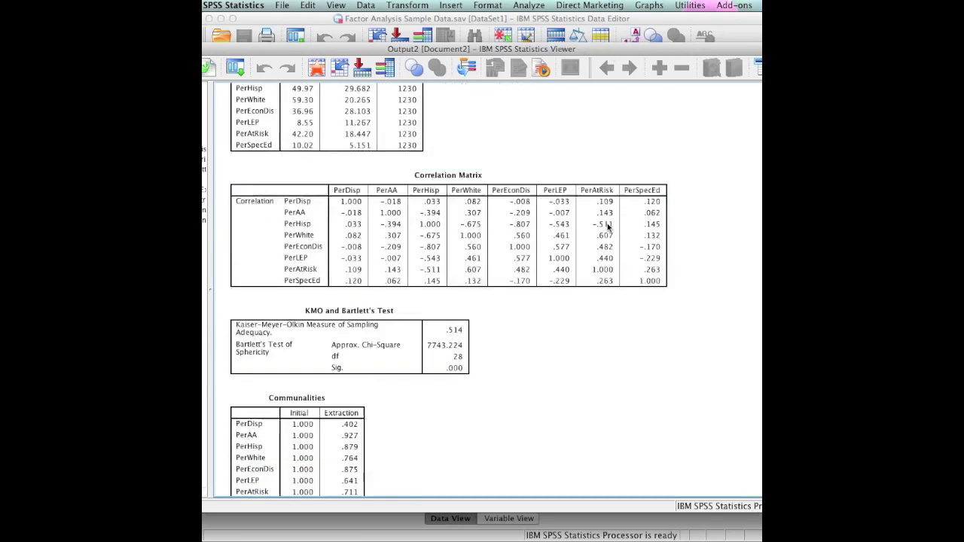
left_click(535, 299)
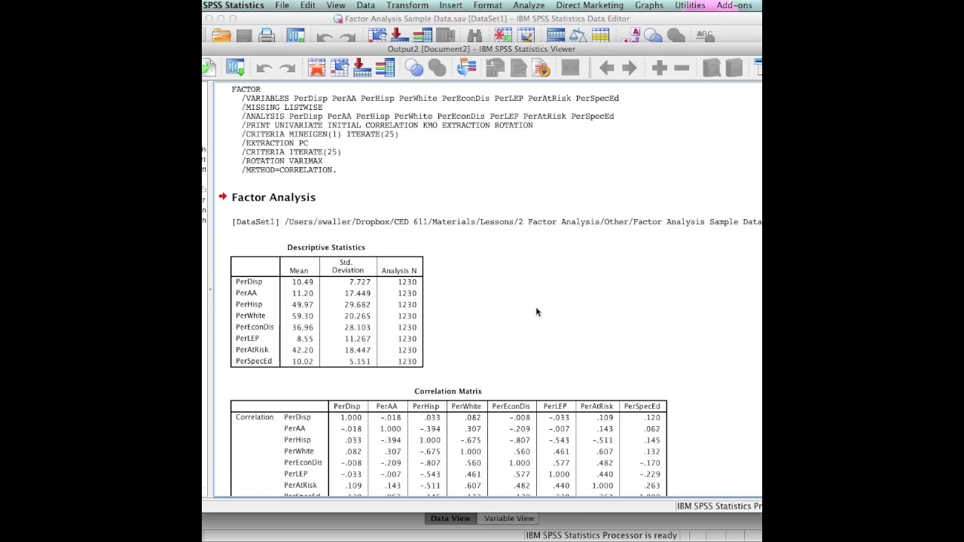